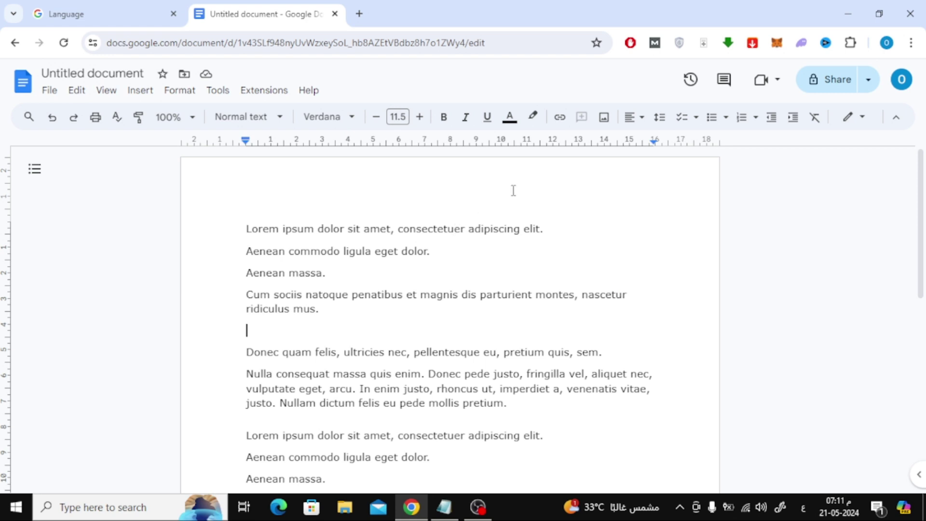
# - Upload ocean-1867285_640 from Downloads onto the empty line between the paragraphs
pyautogui.click(605, 117)
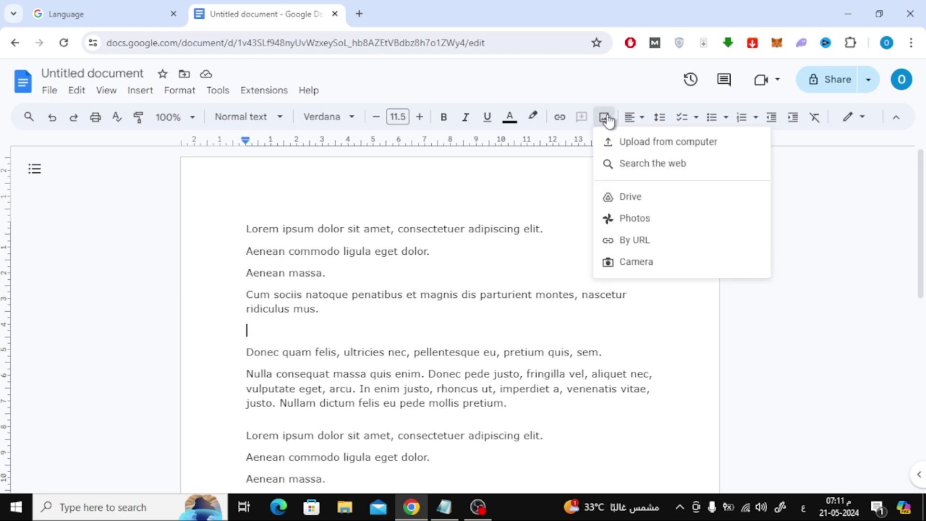
pyautogui.click(628, 142)
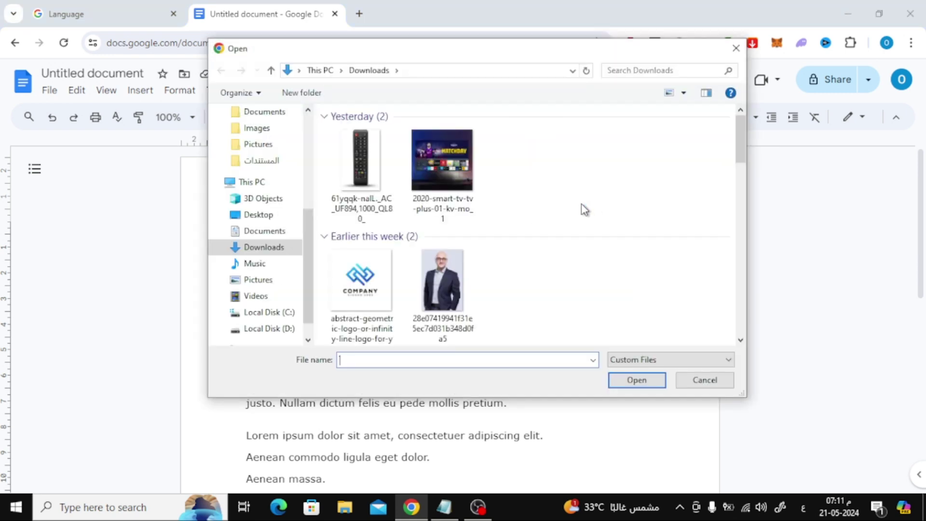
pyautogui.click(526, 168)
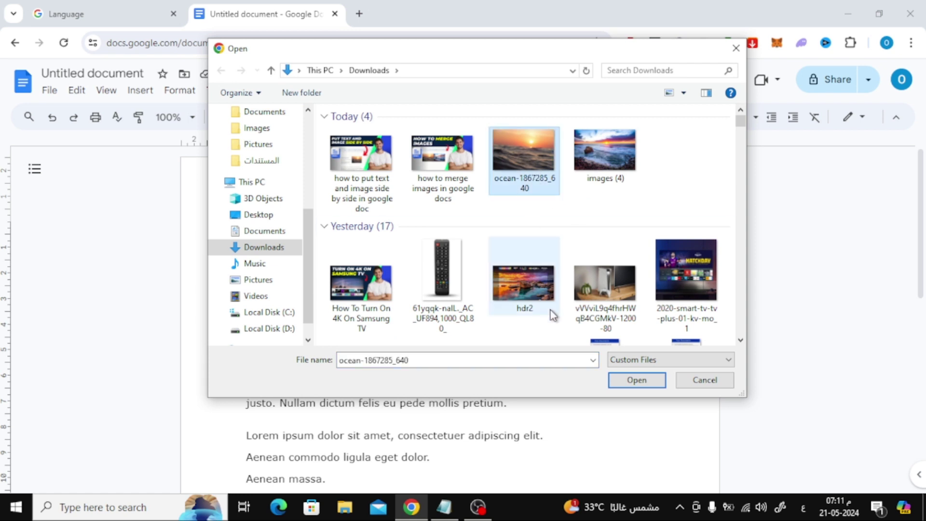
pyautogui.click(619, 381)
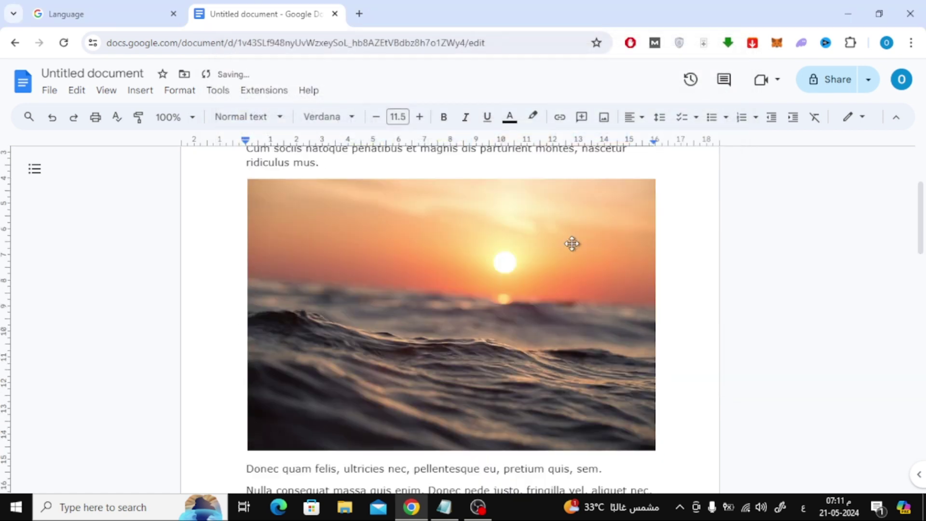
# - Select the ocean photo and shrink it in two drags from its lower-right corner
pyautogui.click(550, 256)
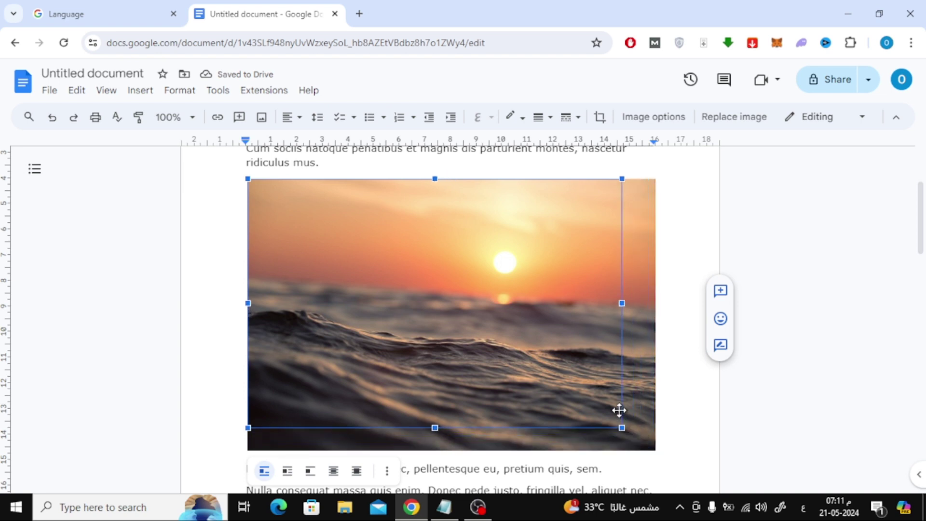
pyautogui.moveTo(655, 450); pyautogui.dragTo(574, 364)
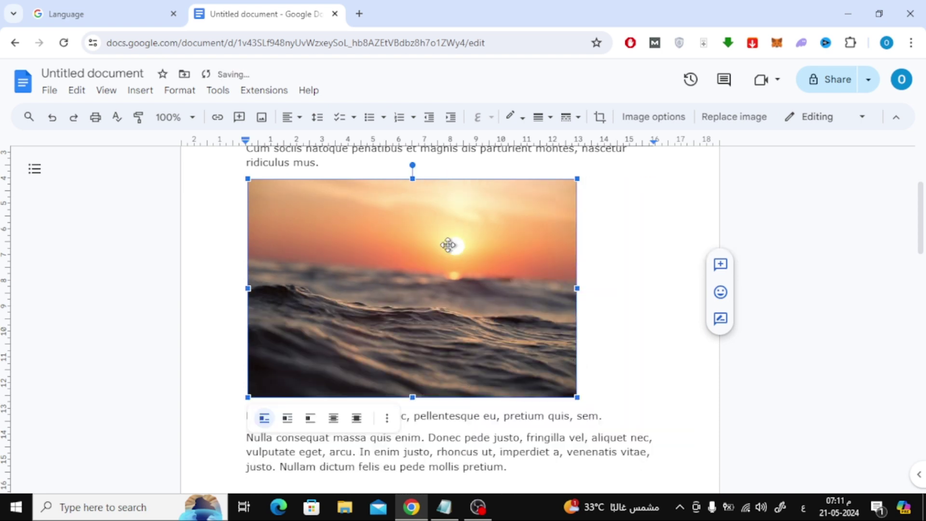
pyautogui.scroll(-1, 448, 245)
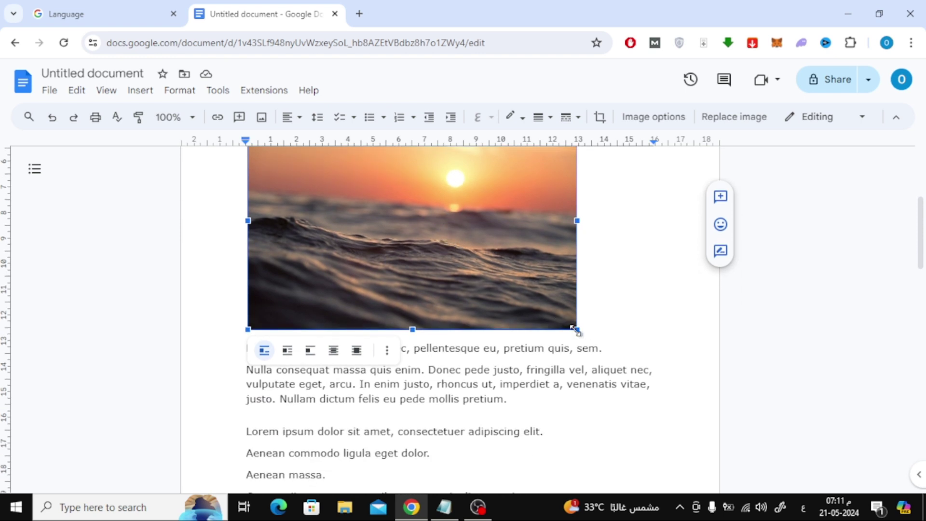
pyautogui.moveTo(577, 330); pyautogui.dragTo(511, 284)
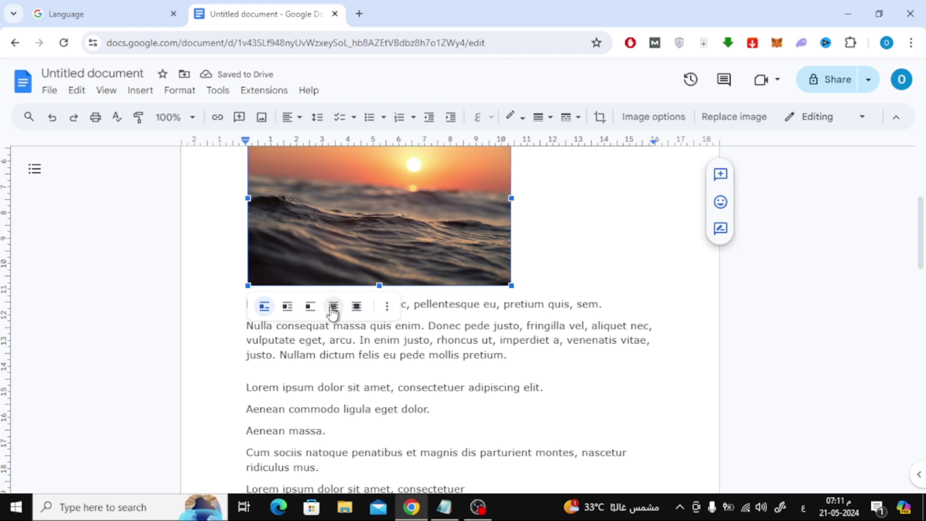
# - Set the photo to 'In front of text', move it right over the text, and shrink it
pyautogui.click(357, 307)
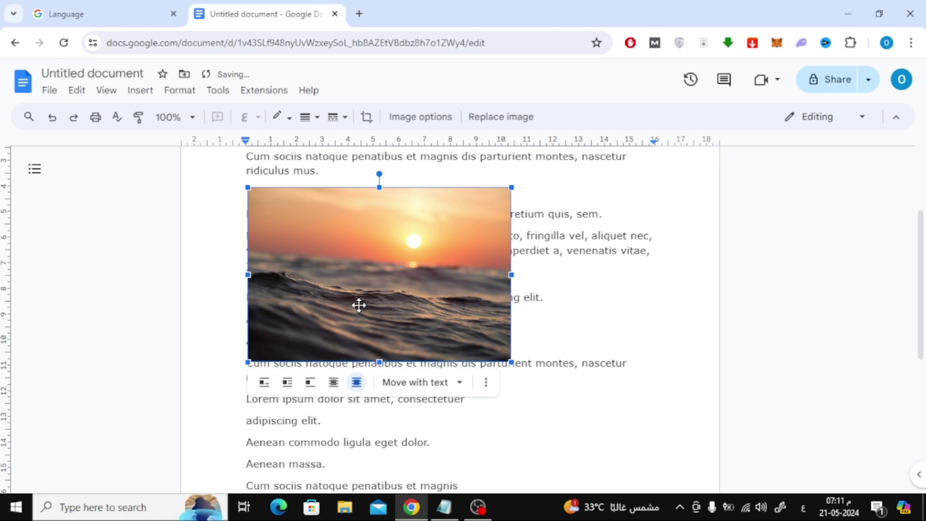
pyautogui.moveTo(333, 251); pyautogui.dragTo(427, 293)
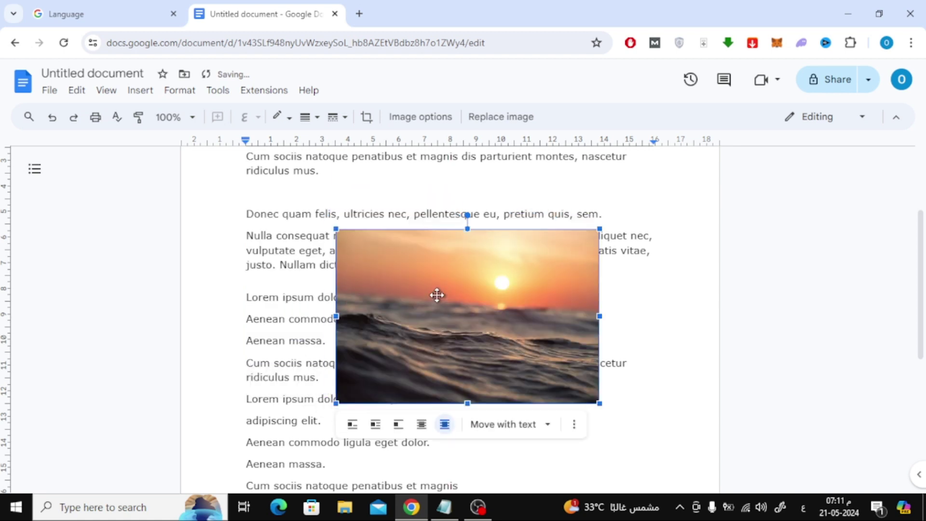
pyautogui.moveTo(334, 404); pyautogui.dragTo(399, 360)
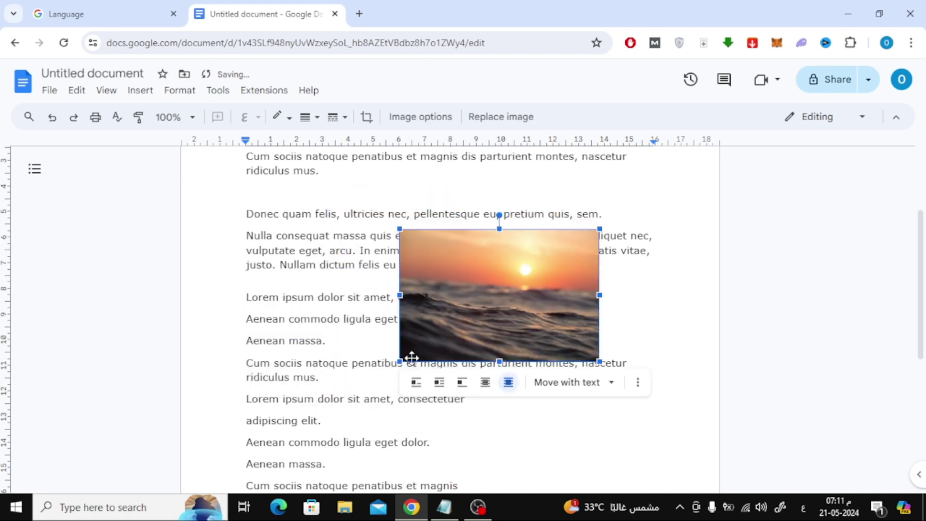
pyautogui.scroll(1, 494, 304)
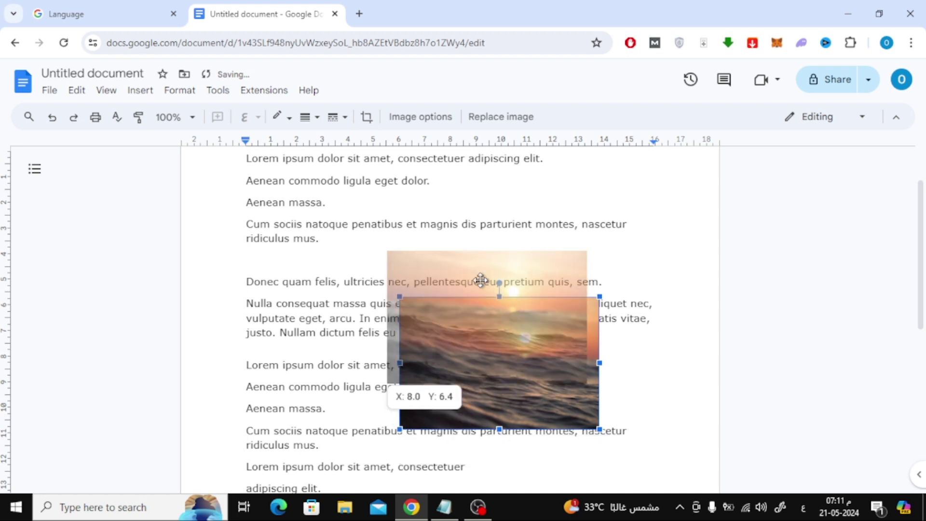
pyautogui.moveTo(496, 329)
pyautogui.mouseDown()
pyautogui.moveTo(496, 275)
pyautogui.moveTo(479, 340)
pyautogui.mouseUp()
pyautogui.scroll(-1, 488, 267)
pyautogui.moveTo(488, 267); pyautogui.dragTo(491, 343)
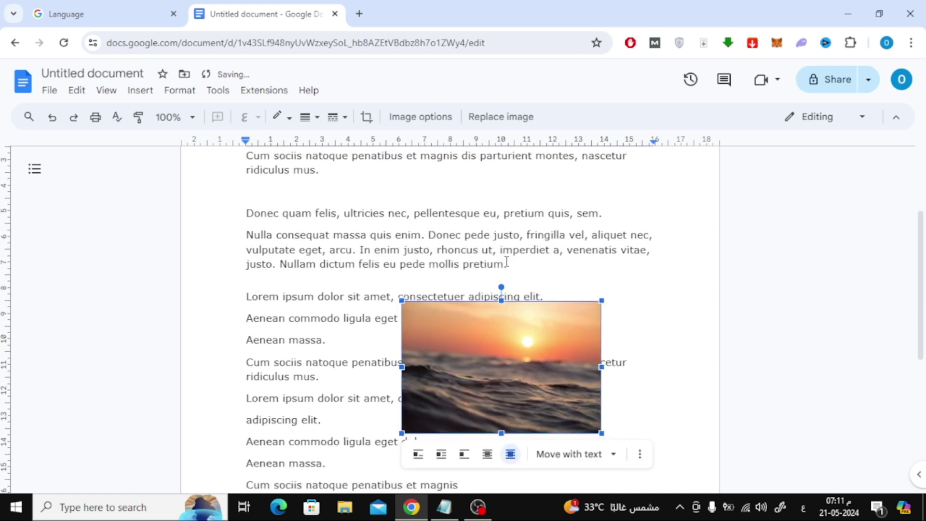
pyautogui.scroll(-3, 507, 262)
pyautogui.scroll(1, 481, 210)
pyautogui.moveTo(478, 218)
pyautogui.mouseDown()
pyautogui.moveTo(536, 291)
pyautogui.moveTo(501, 268)
pyautogui.moveTo(505, 299)
pyautogui.mouseUp()
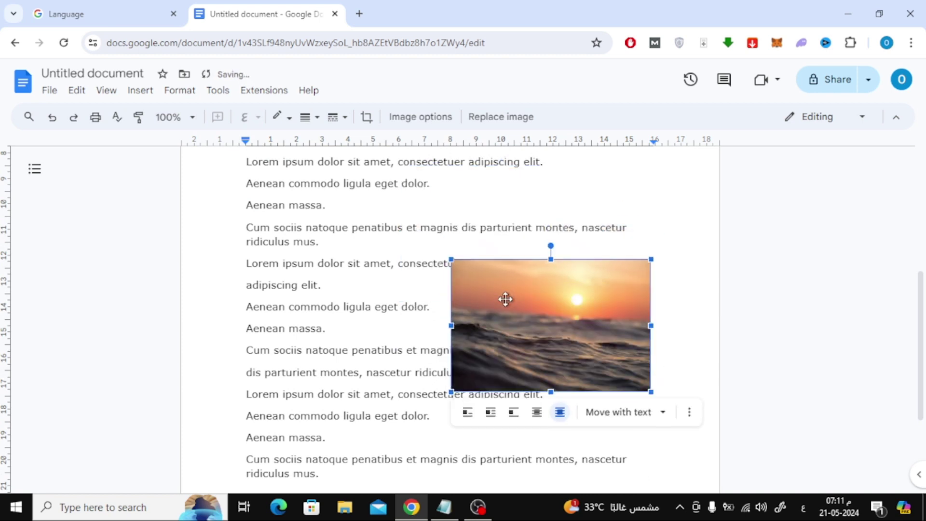
# - Fine-tune the photo's size and position beside the short lines on the right
pyautogui.moveTo(453, 389); pyautogui.dragTo(485, 368)
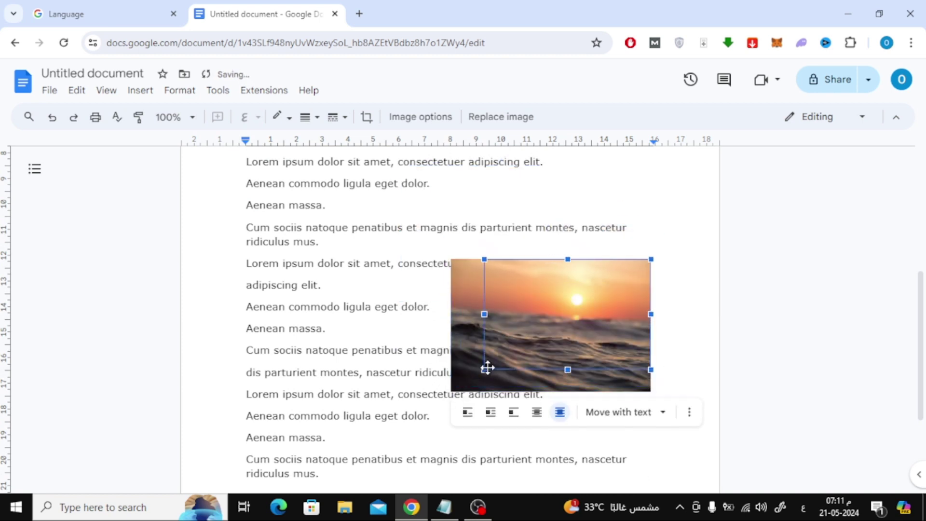
pyautogui.moveTo(527, 326); pyautogui.dragTo(523, 307)
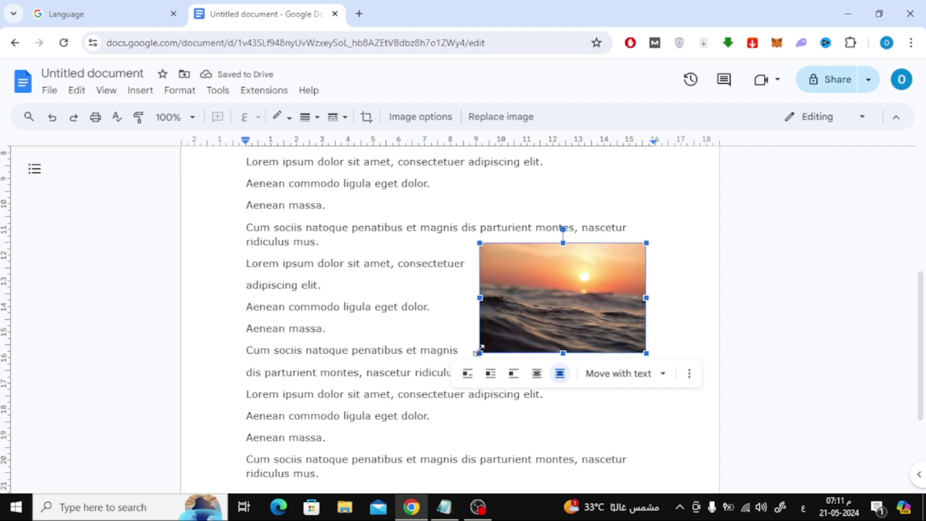
pyautogui.moveTo(479, 351); pyautogui.dragTo(472, 359)
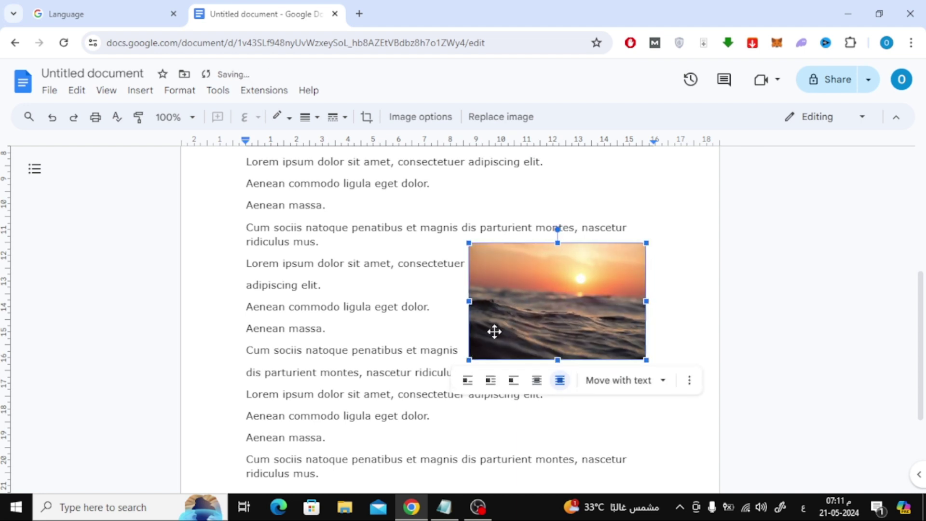
pyautogui.moveTo(553, 308); pyautogui.dragTo(576, 309)
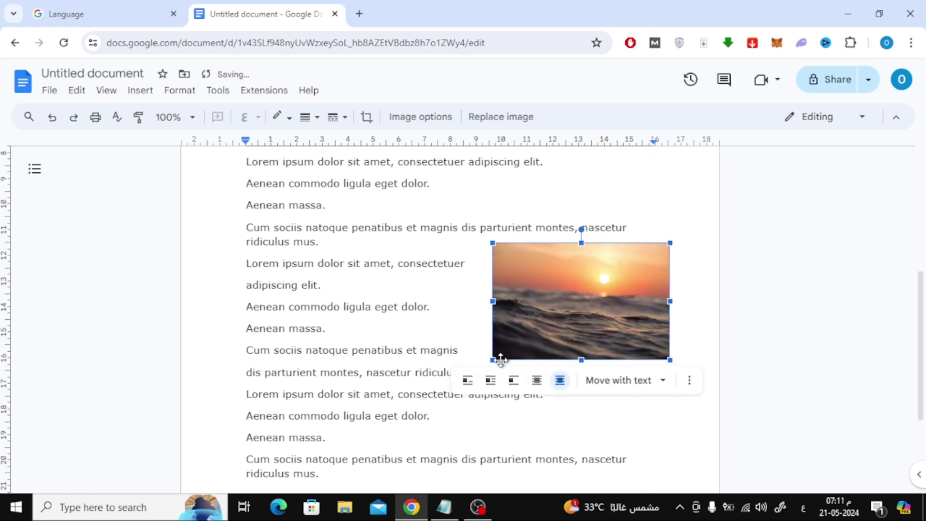
# - Deselect the photo, briefly reselect it, then deselect again to review its placement
pyautogui.click(395, 255)
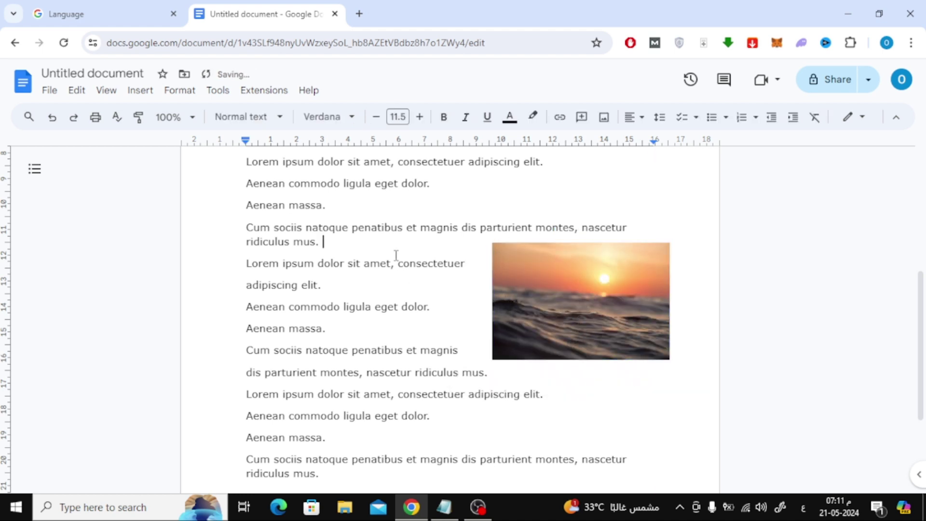
pyautogui.click(565, 308)
pyautogui.click(417, 265)
pyautogui.scroll(-1, 600, 326)
pyautogui.scroll(2, 585, 368)
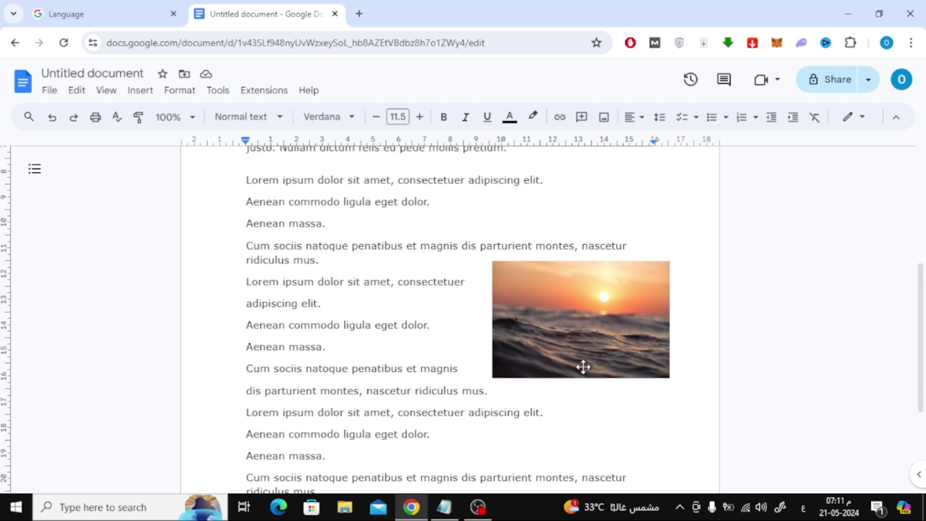
pyautogui.scroll(-1, 583, 367)
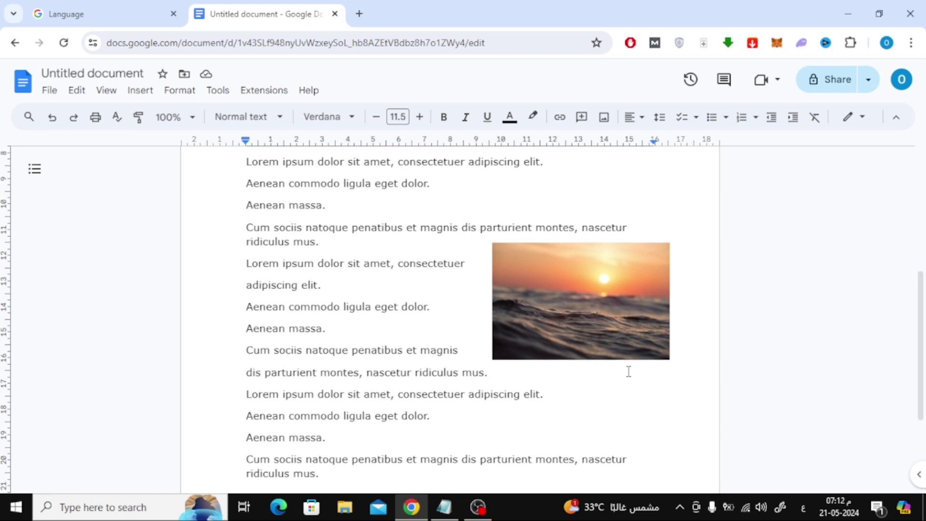